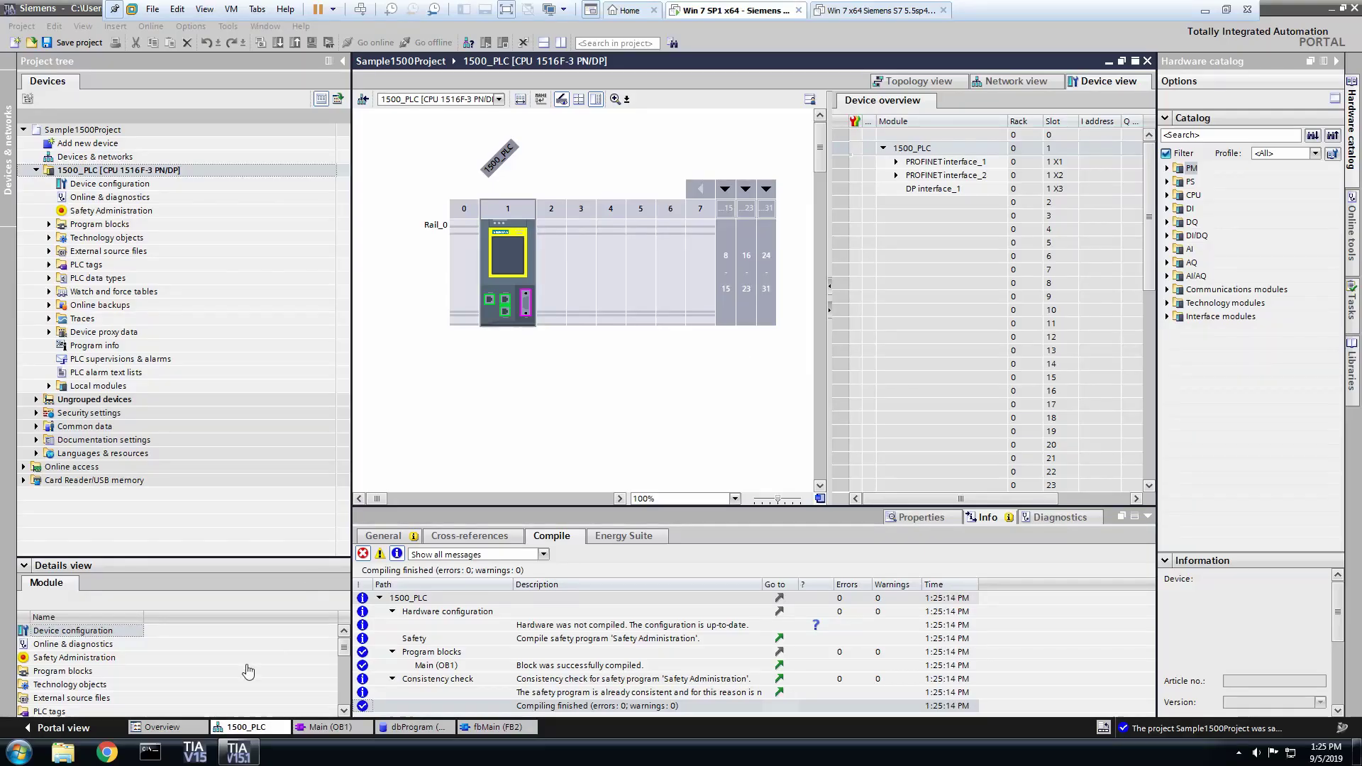
# Ping the PLC at 192.168.20.125 from an administrator command prompt.
pyautogui.click(152, 754)
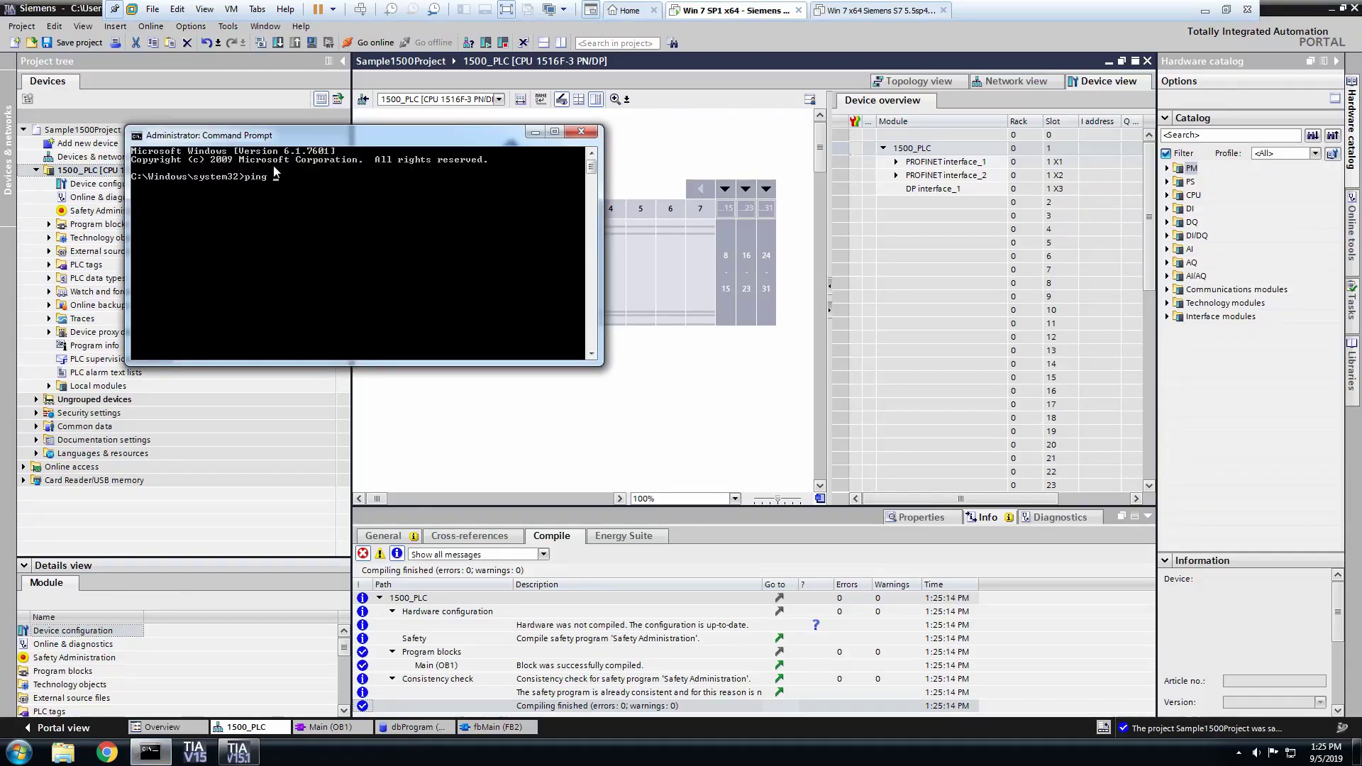
pyautogui.write('192.168.20.125')
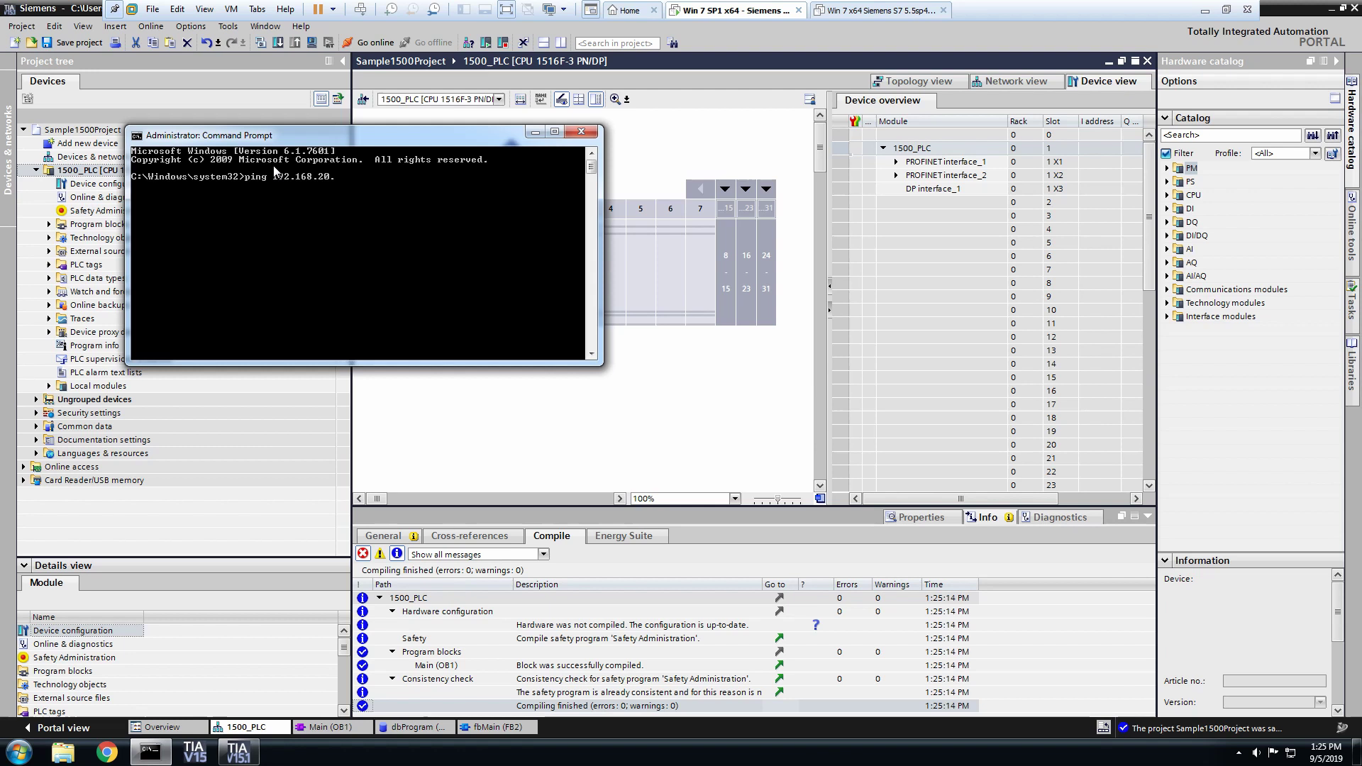
pyautogui.press('Return')
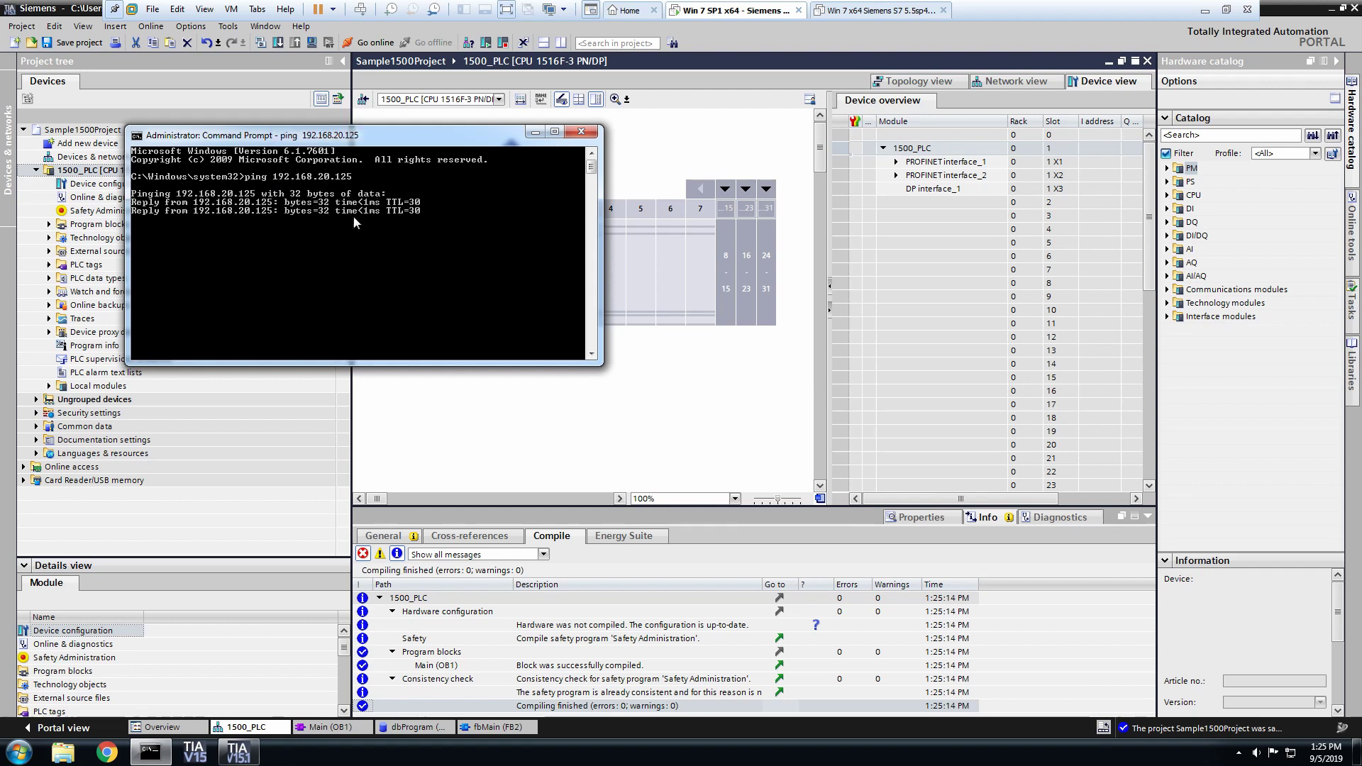
# Close the command prompt and start a download to the 1500_PLC device.
pyautogui.click(591, 132)
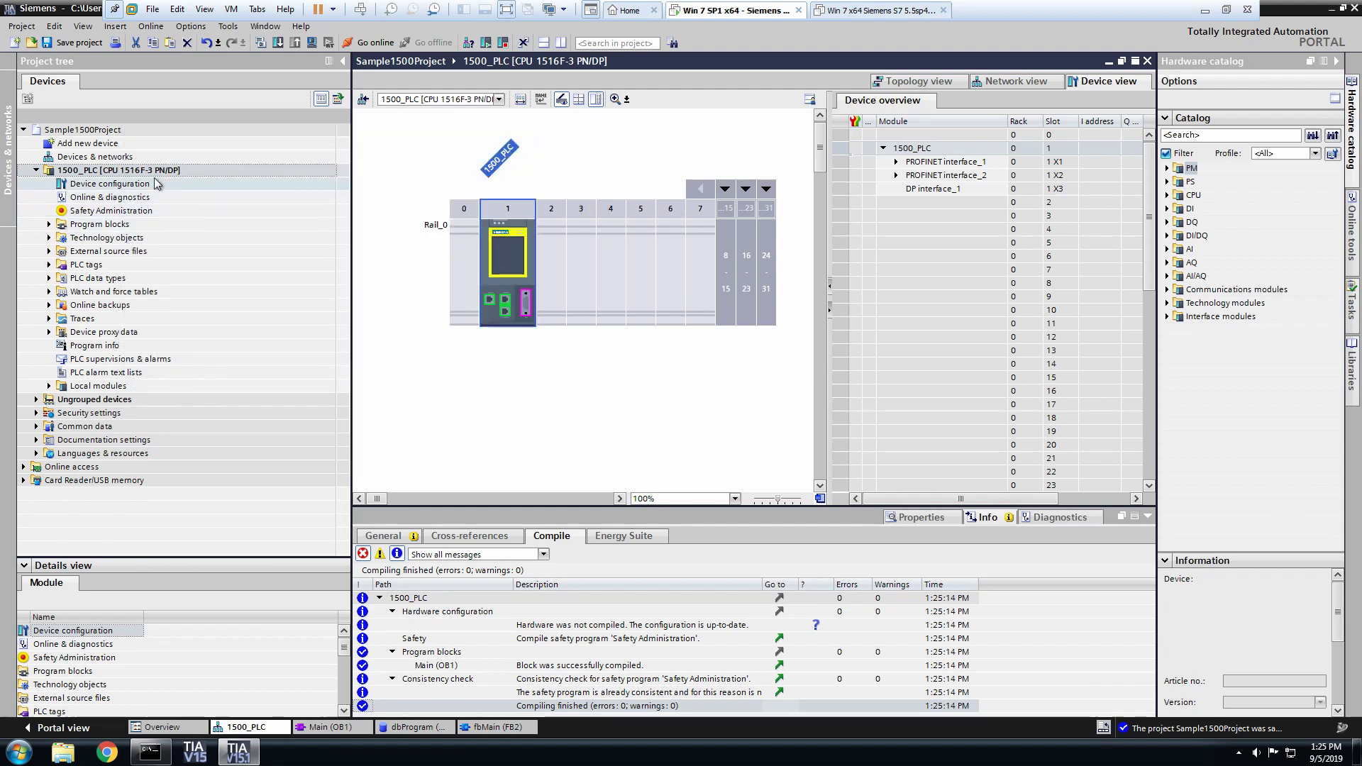
pyautogui.click(119, 171)
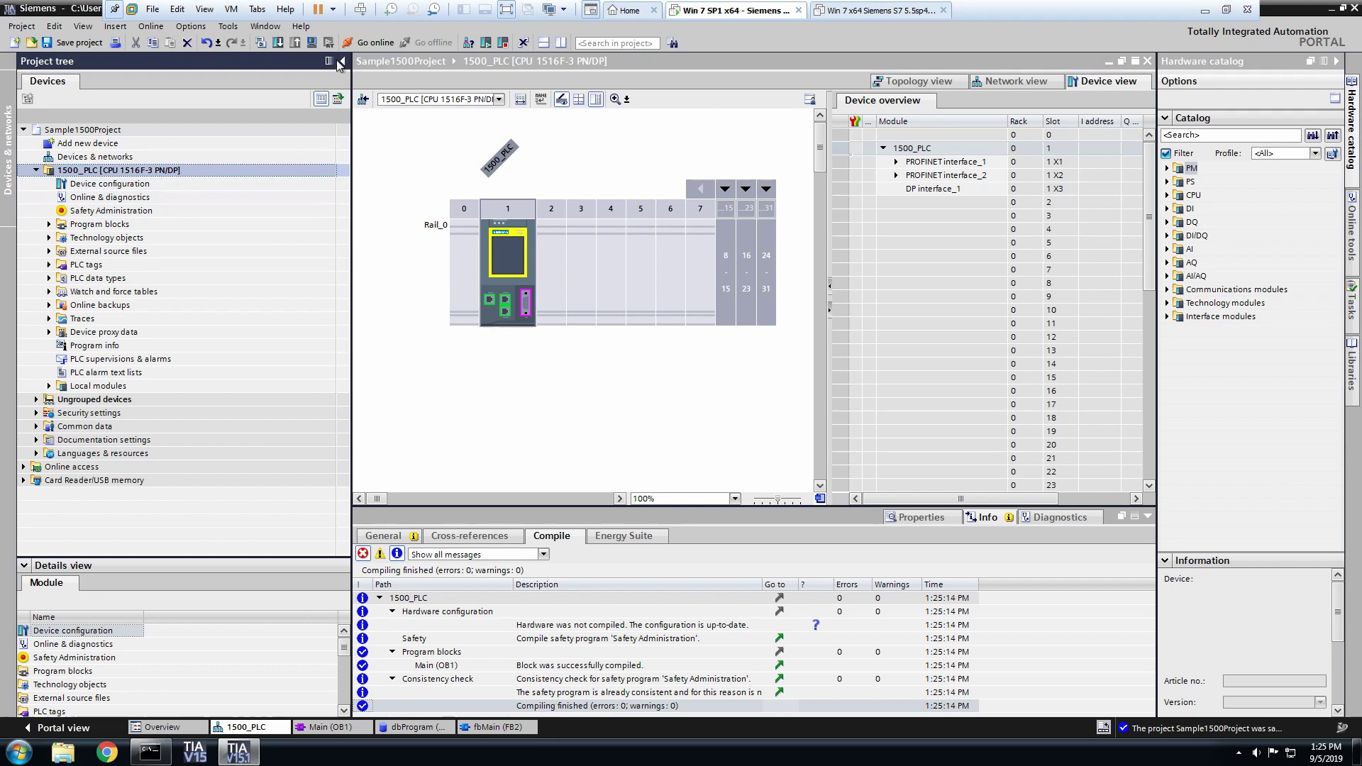
pyautogui.click(277, 43)
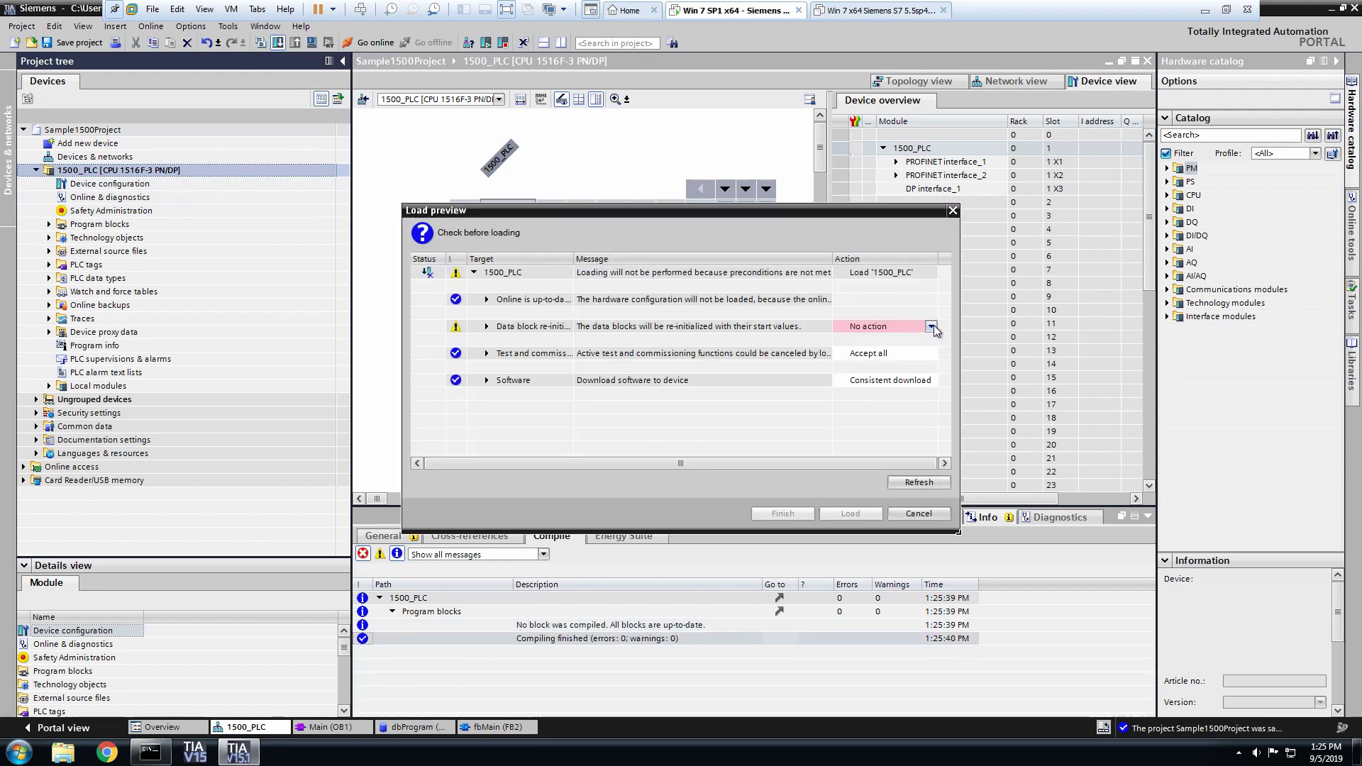
# Set the data blocks to re-initialize, then load and finish the download.
pyautogui.click(930, 326)
pyautogui.click(899, 344)
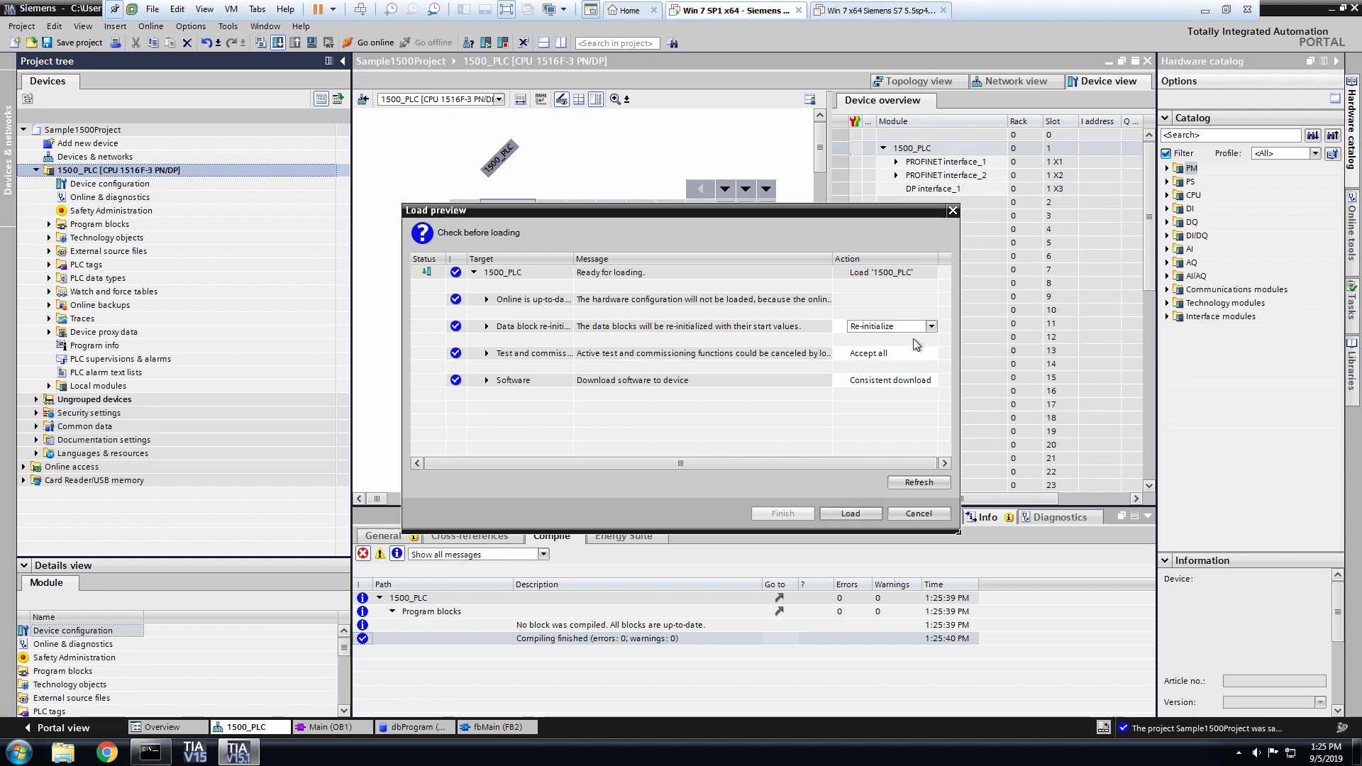
pyautogui.click(849, 514)
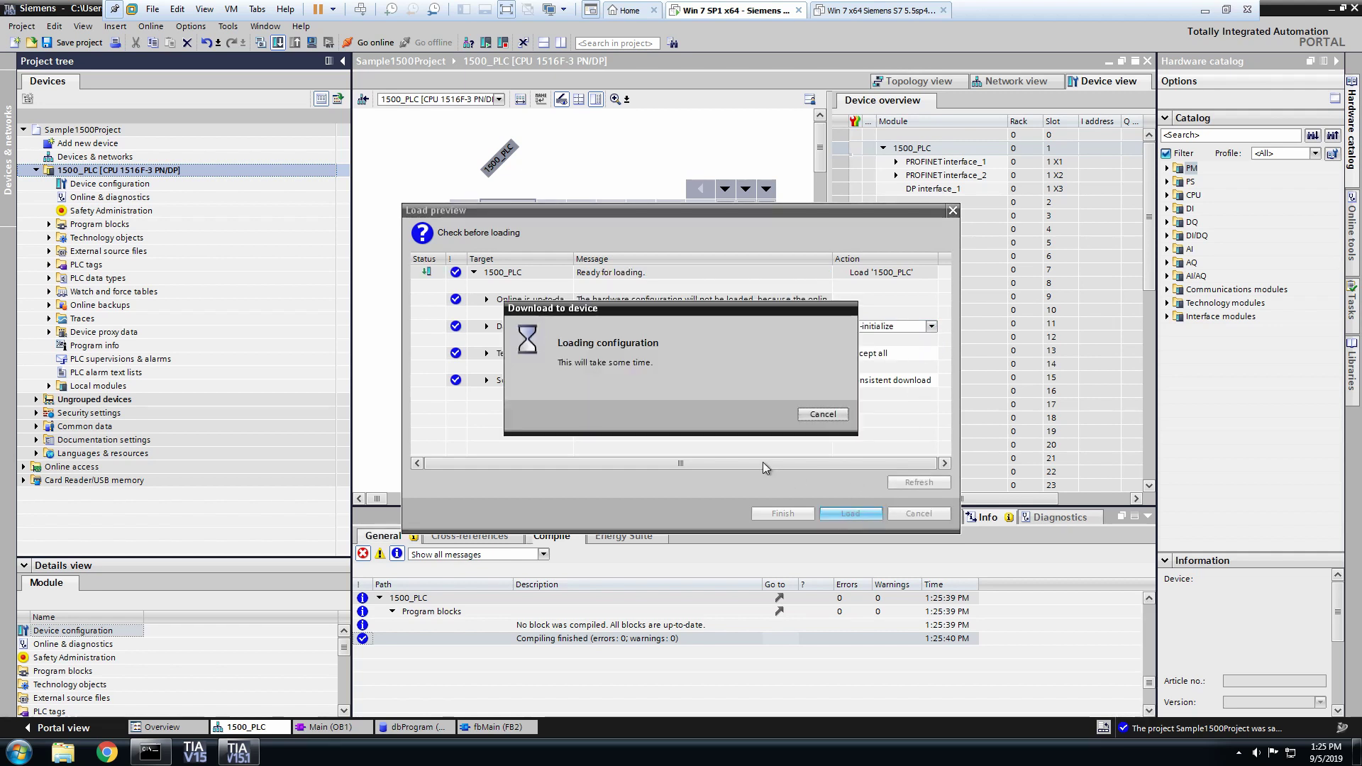
pyautogui.click(783, 513)
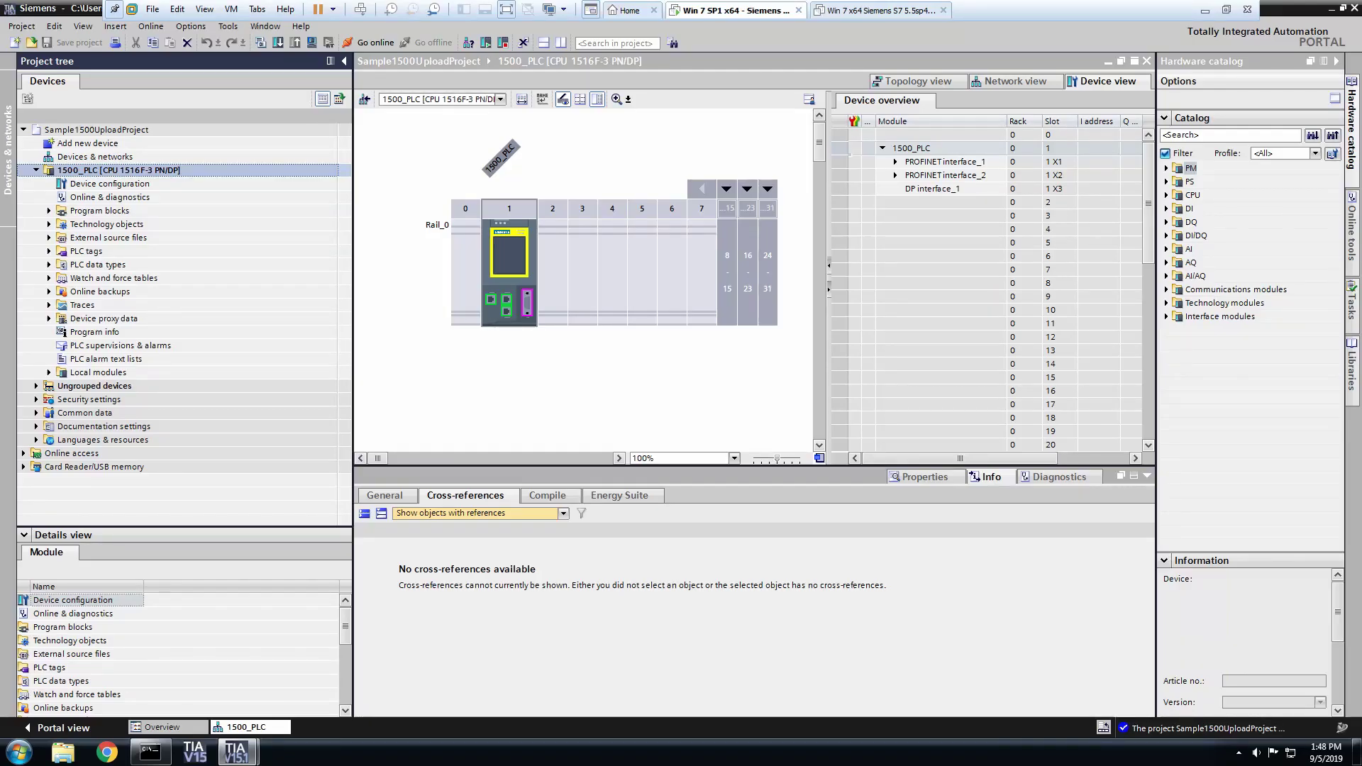
# Go online and upload 1500_PLC into Sample1500UploadProject, replacing the offline program contents.
pyautogui.click(379, 43)
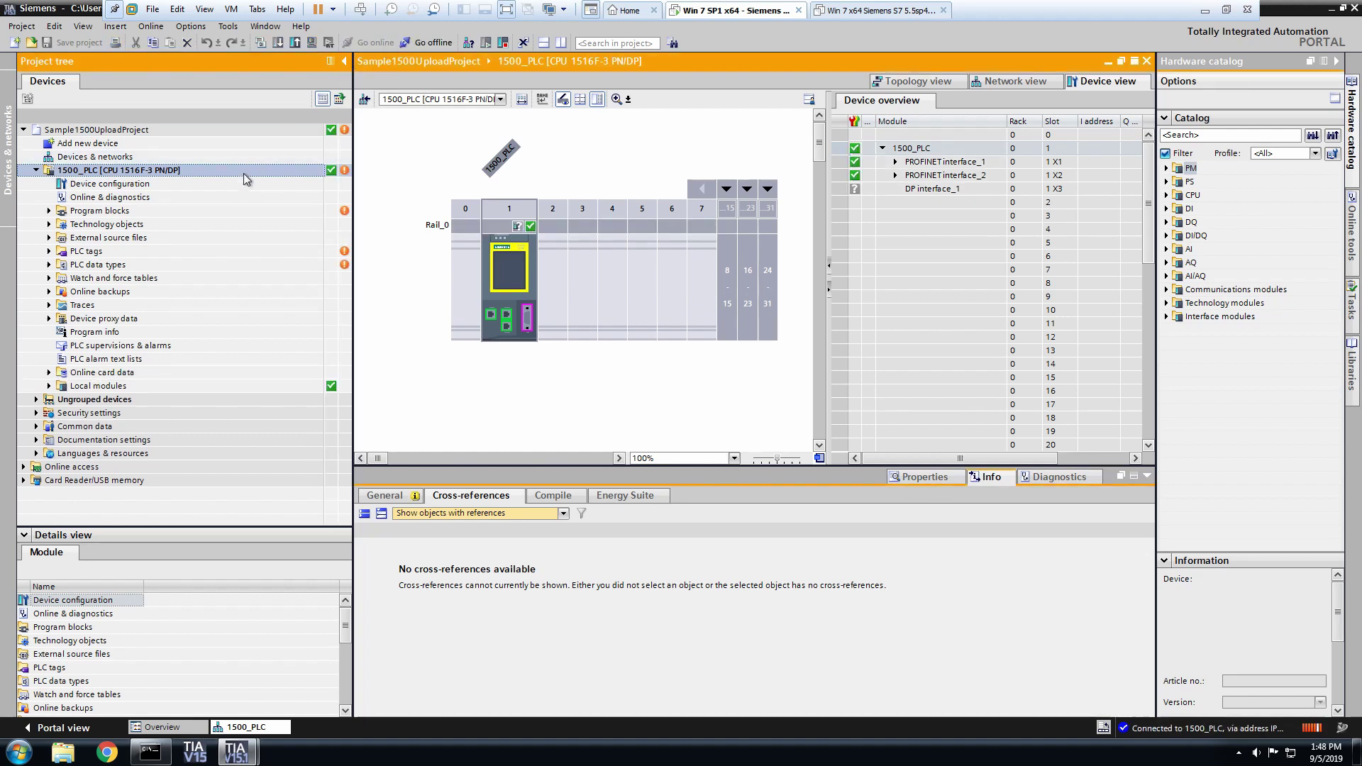
pyautogui.click(194, 169)
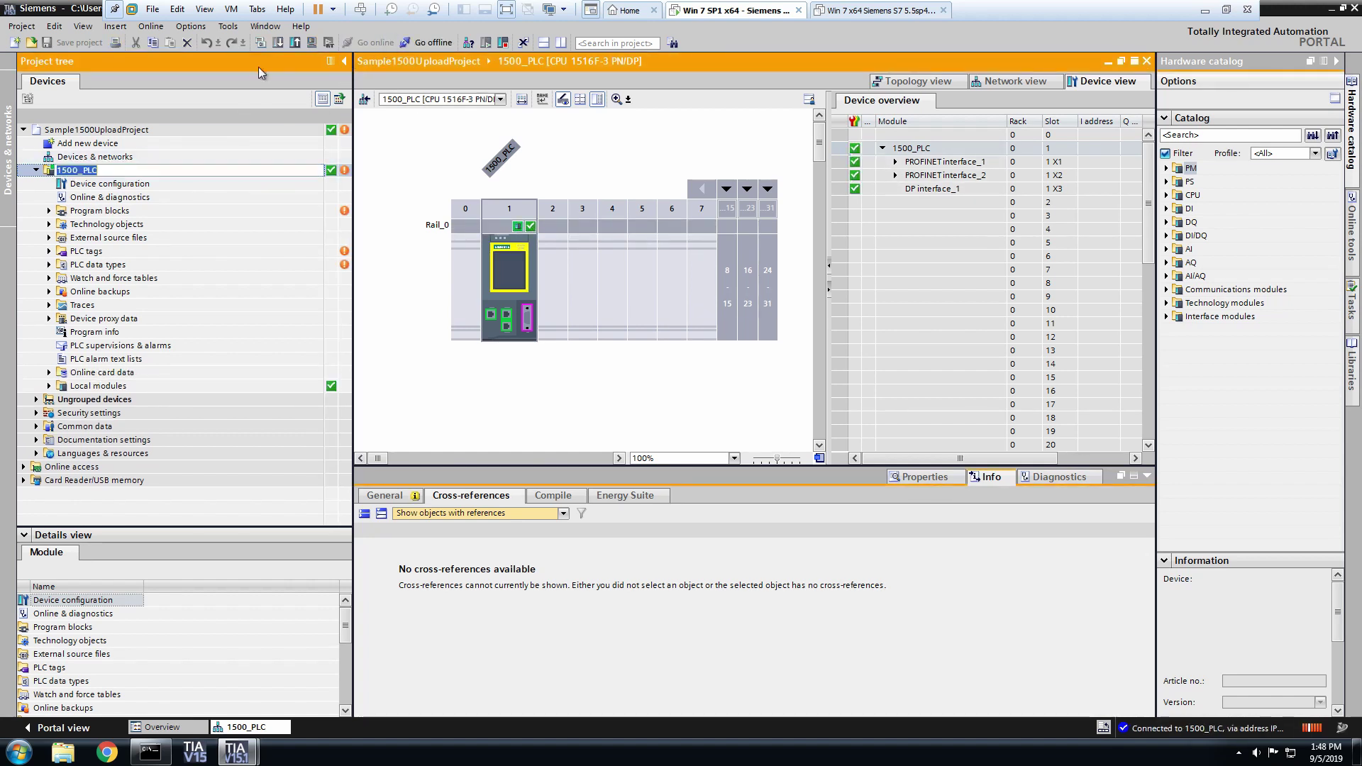
pyautogui.click(295, 44)
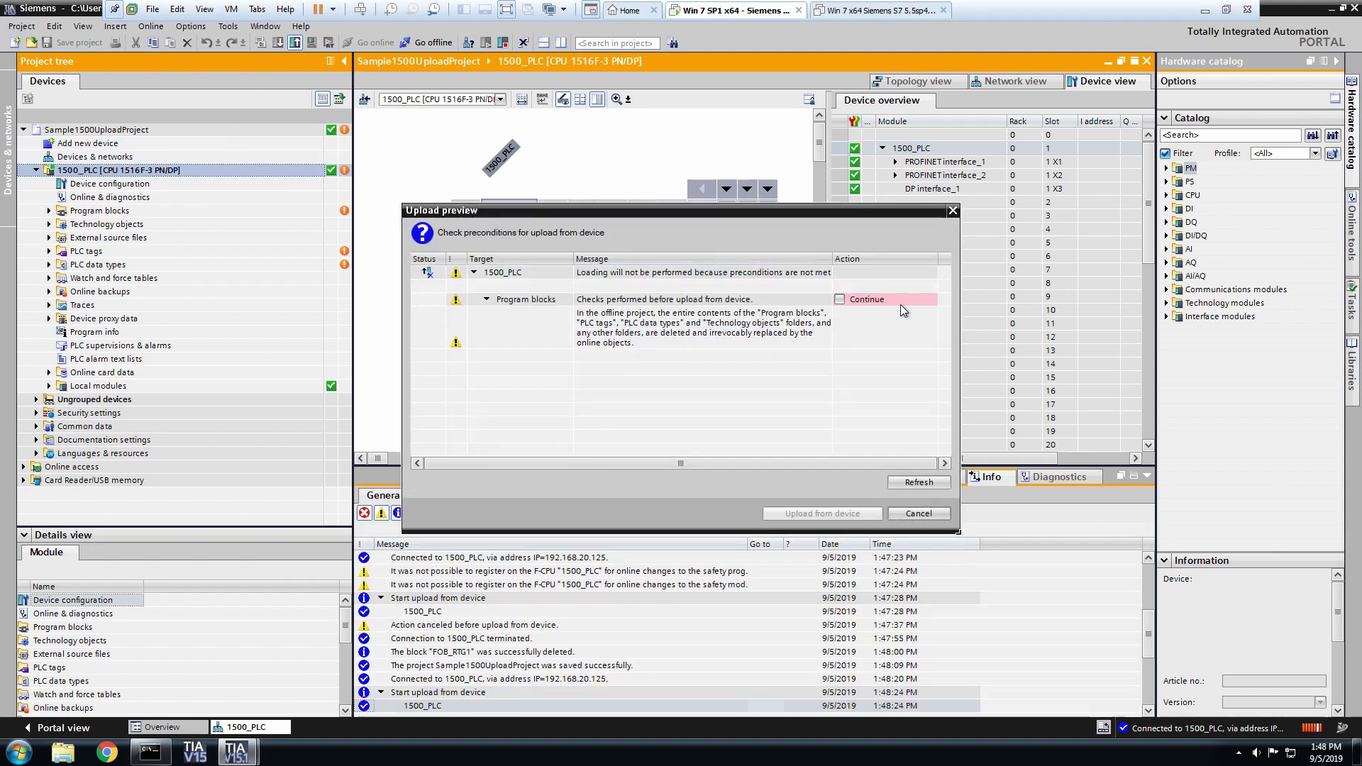
pyautogui.click(840, 301)
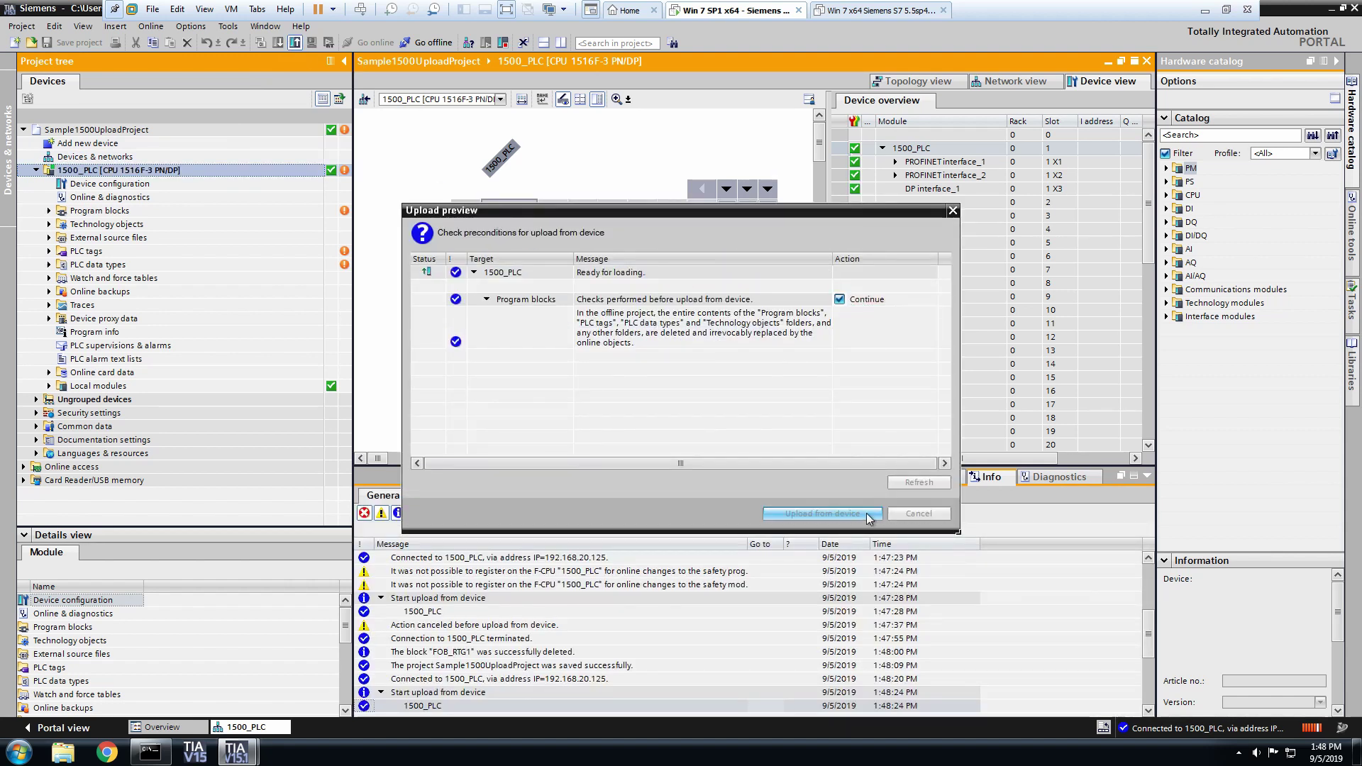
pyautogui.click(821, 514)
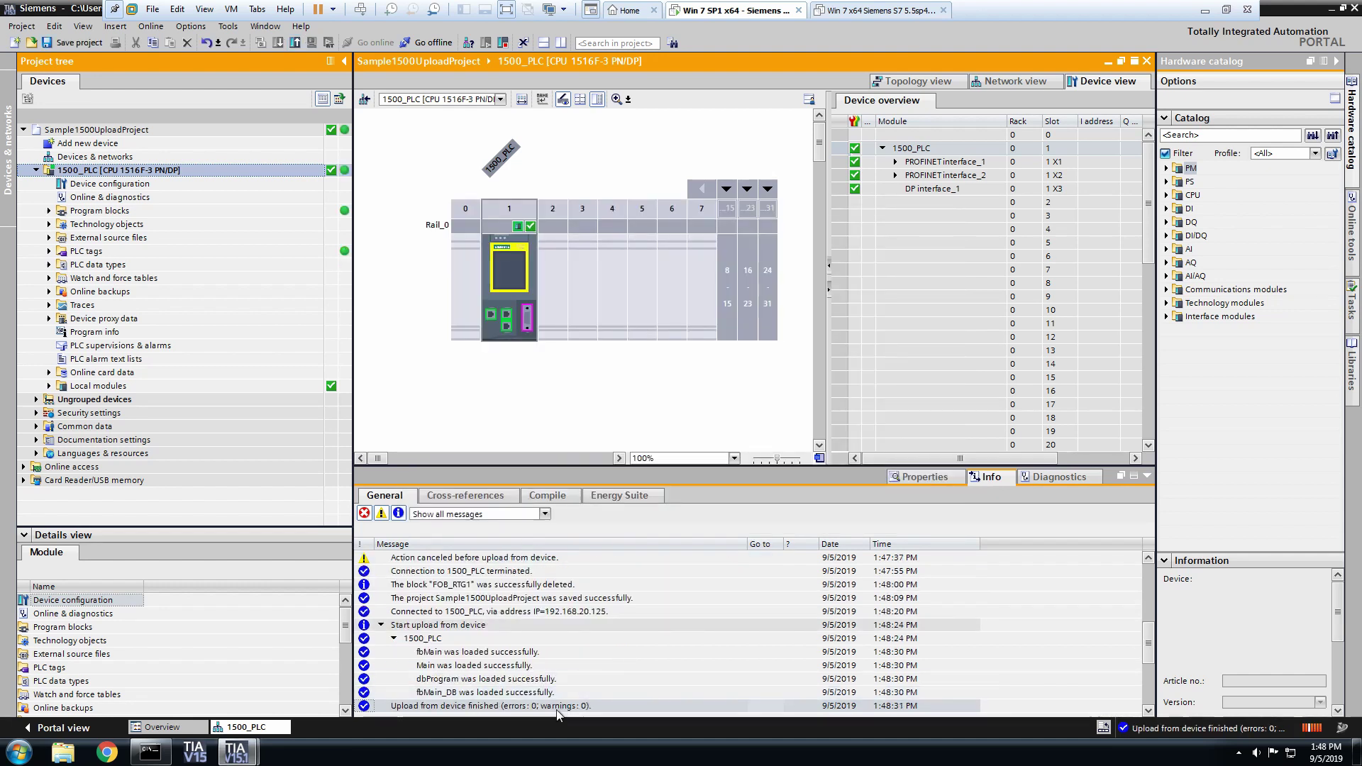
pyautogui.click(556, 706)
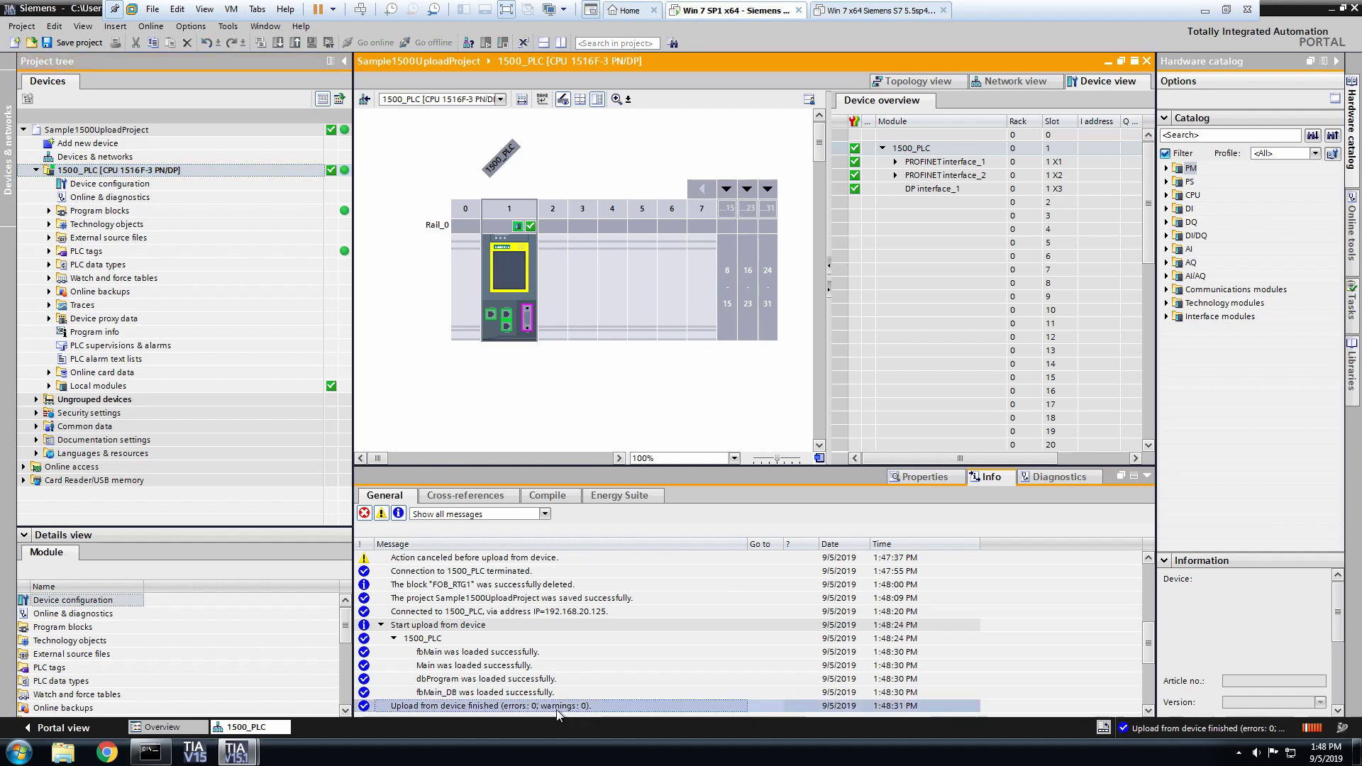